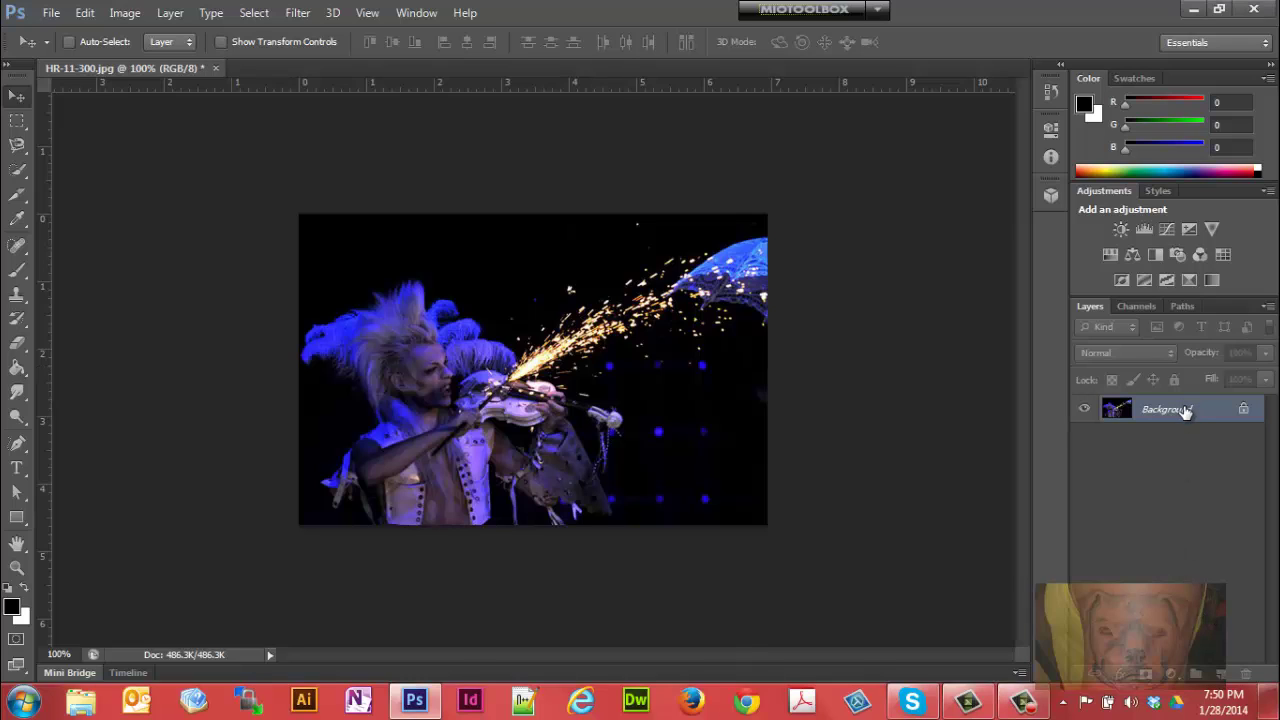
Step: Duplicate the Background layer and make the copy the active layer
left_click_drag(1185, 410, 1221, 670)
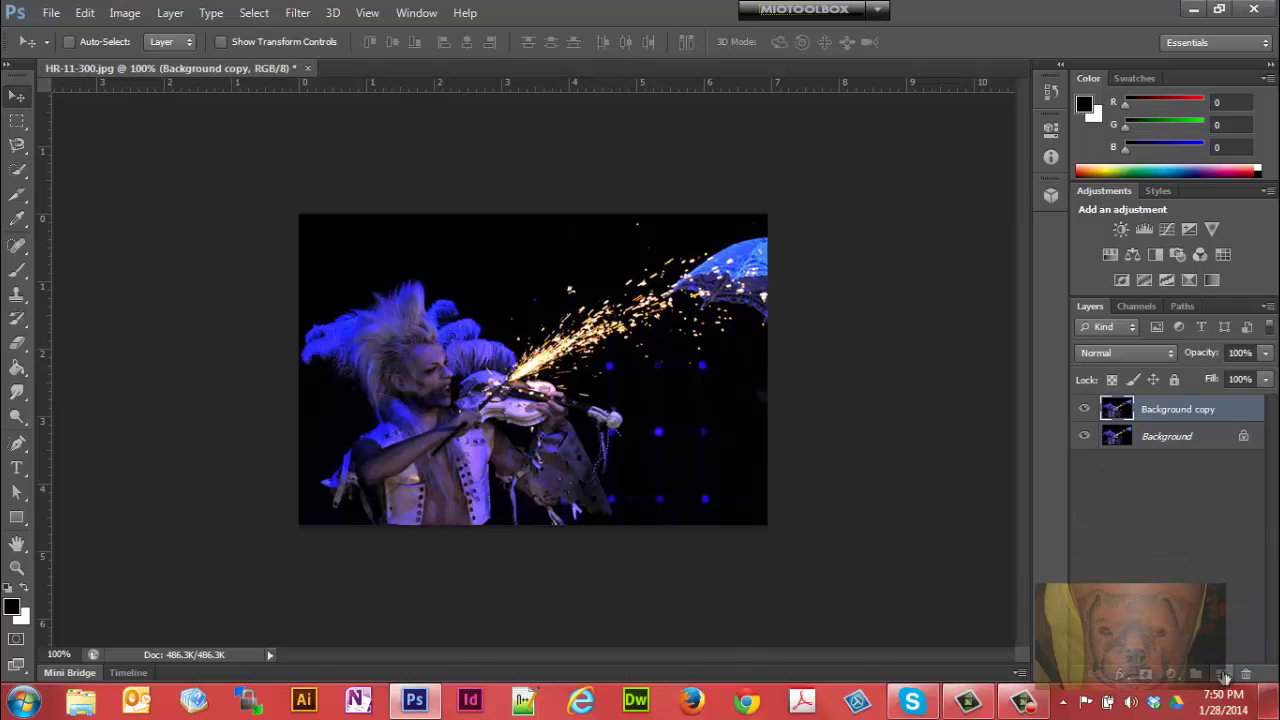
left_click(1157, 444)
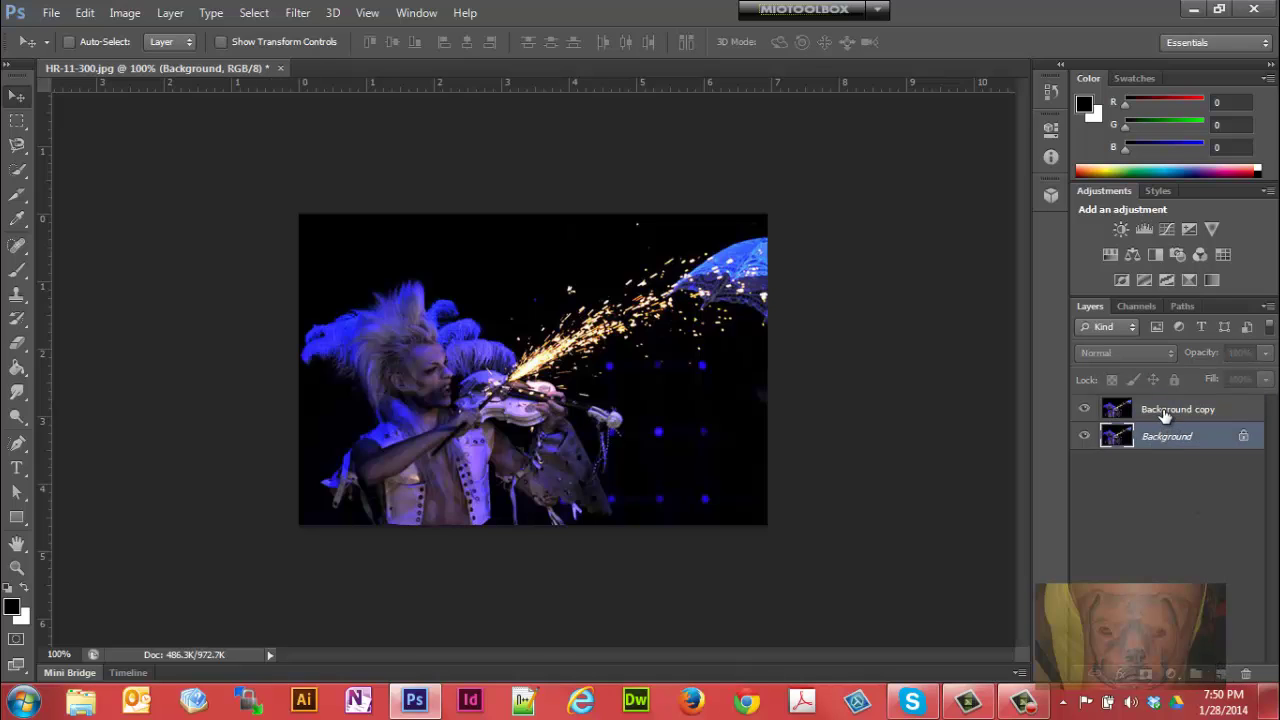
left_click(1166, 416)
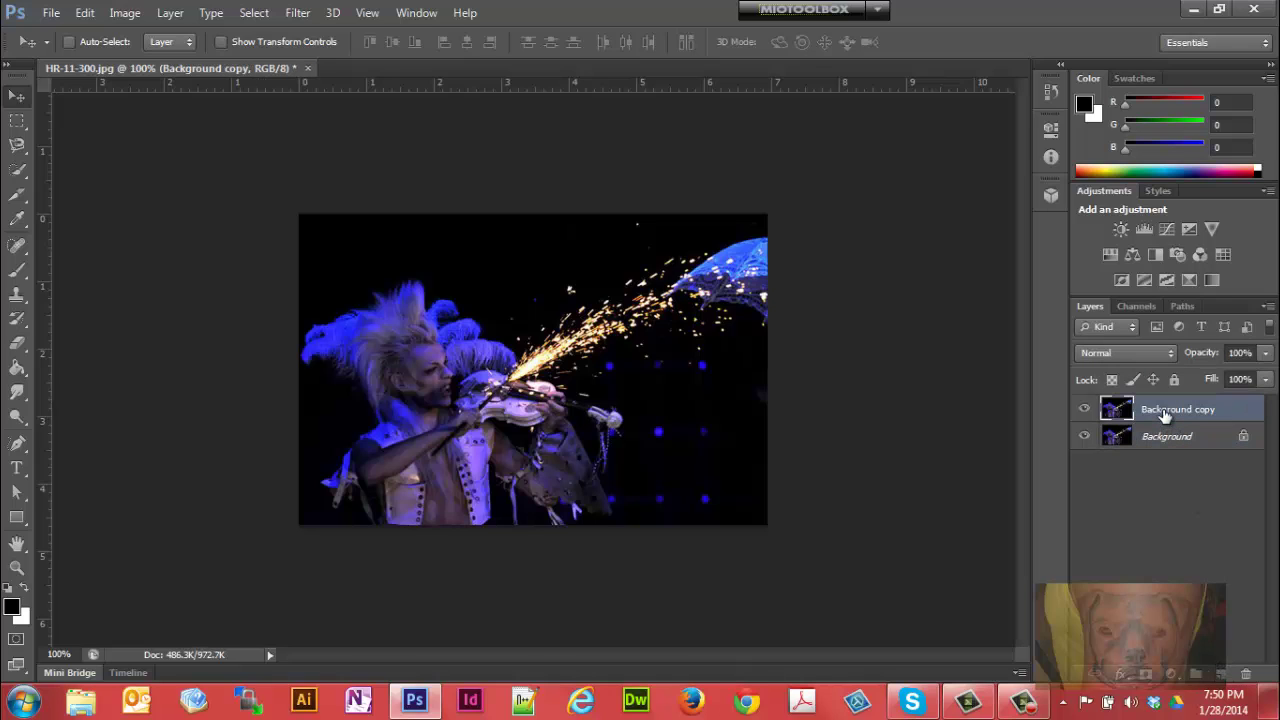
Step: Select a rectangular area around the performer's head and add a Curves adjustment layer masked to that area
left_click(17, 120)
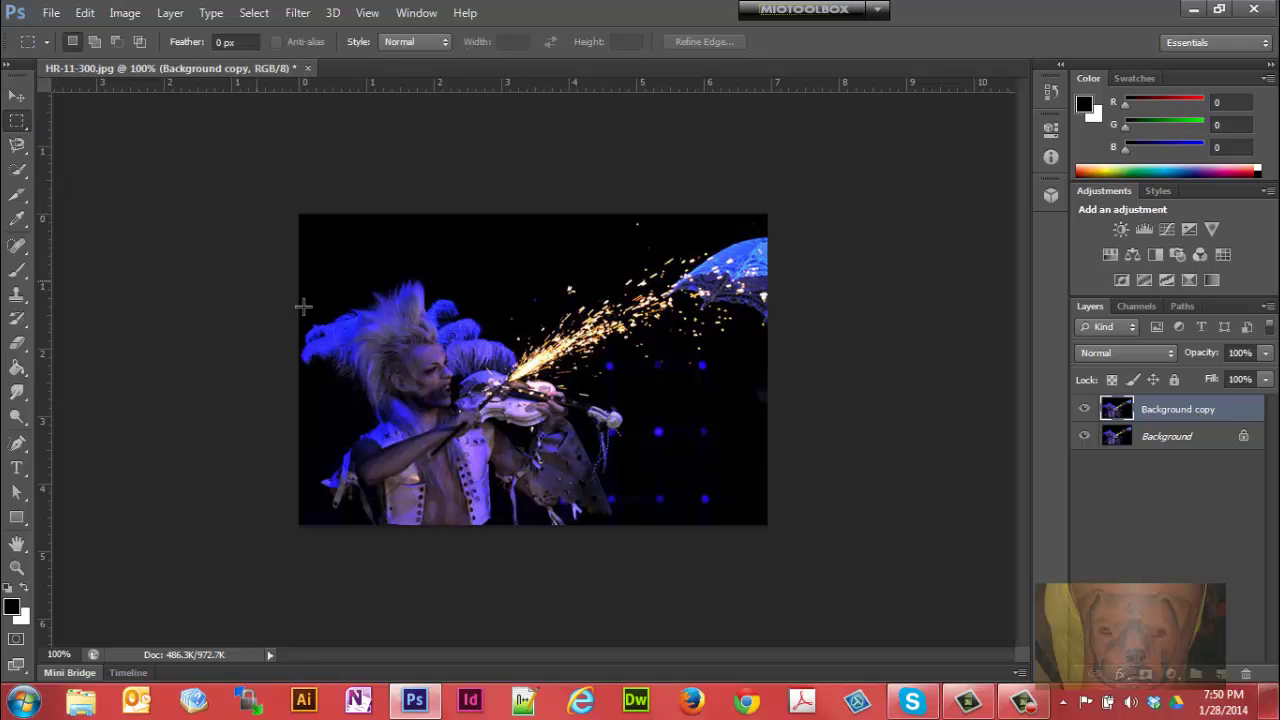
left_click_drag(343, 305, 476, 418)
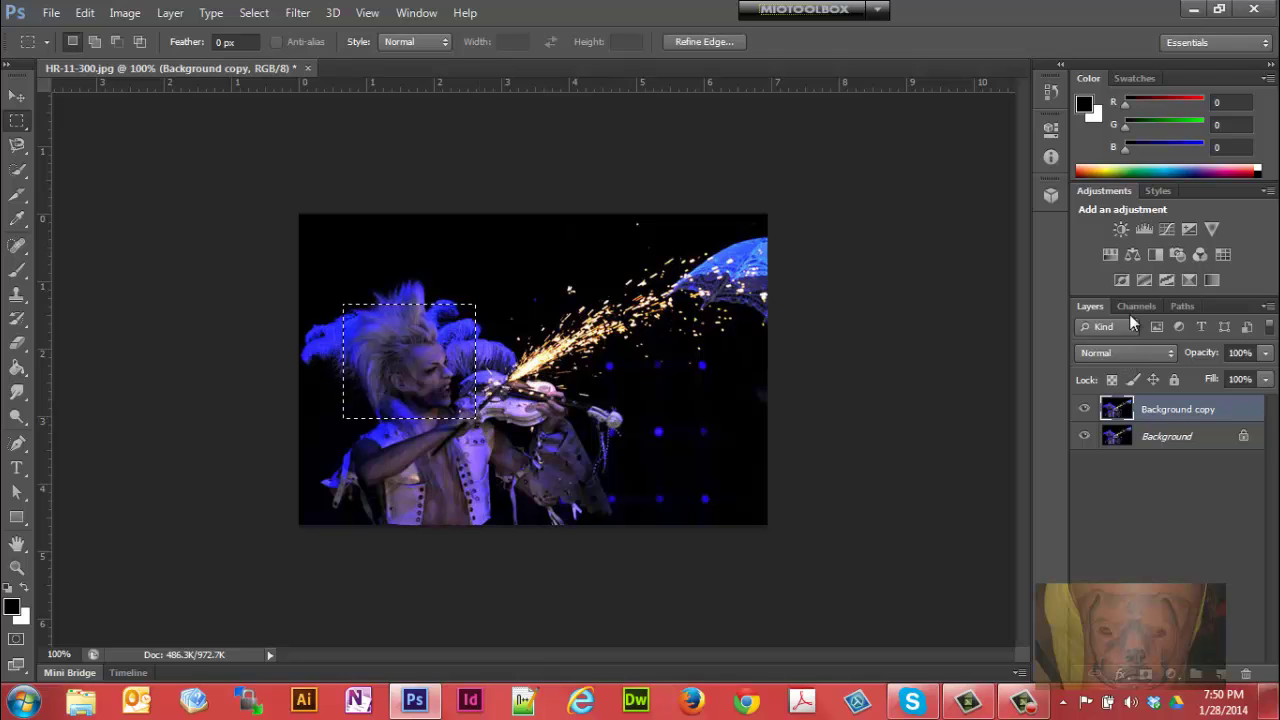
left_click(1167, 230)
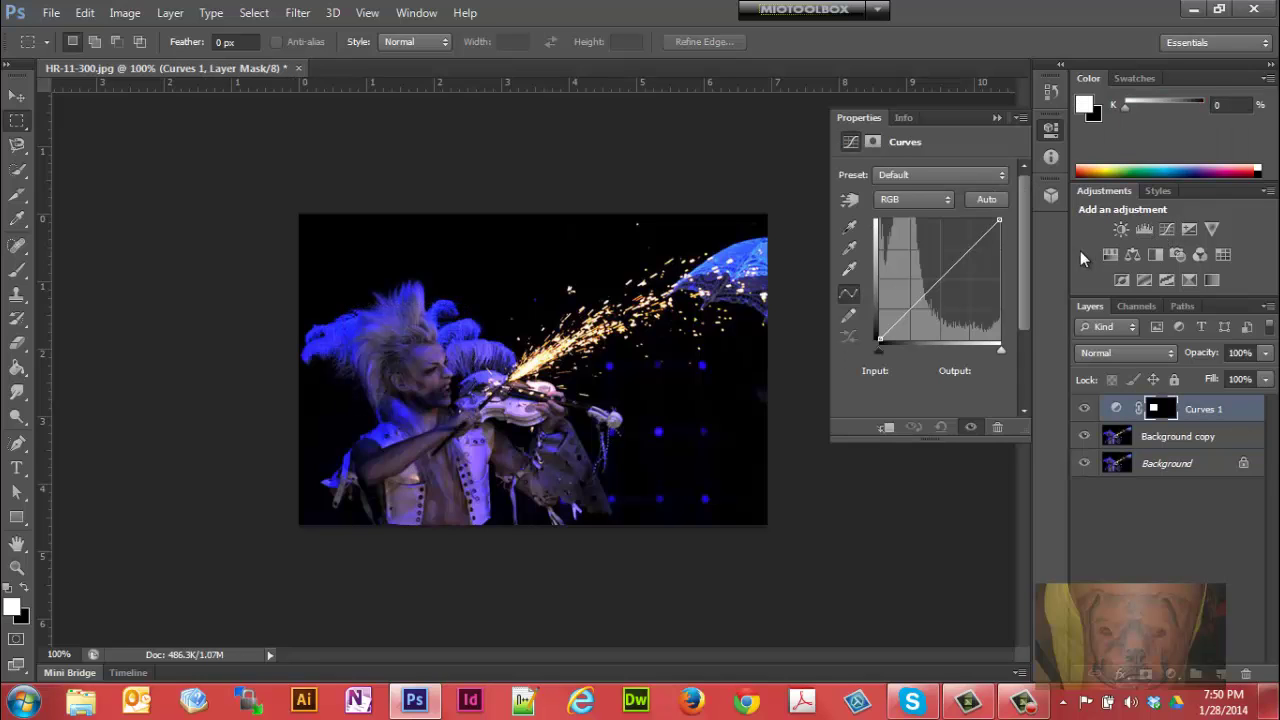
Step: Brighten the head by raising the RGB curve's midpoint to input 128, output 161, and compare with the adjustment hidden
mouse_move(939, 280)
left_mouse_down()
mouse_move(912, 226)
mouse_move(948, 274)
mouse_move(940, 262)
left_mouse_up()
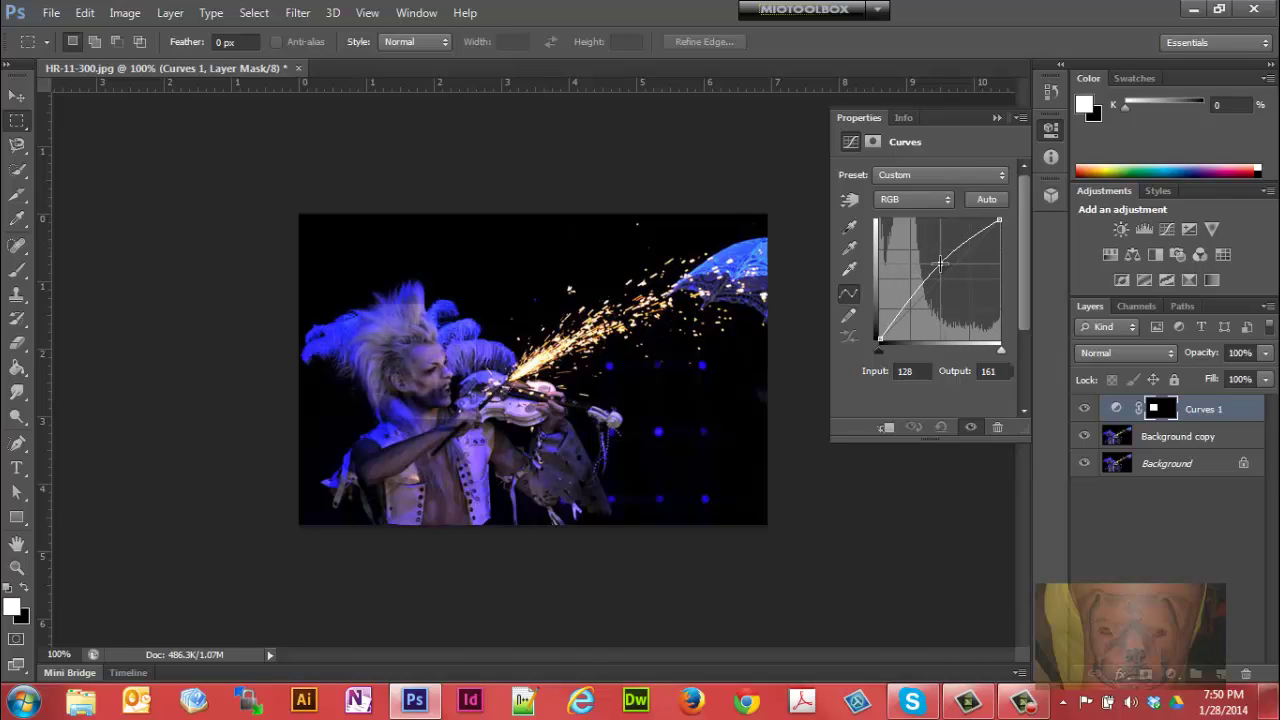
left_click(997, 118)
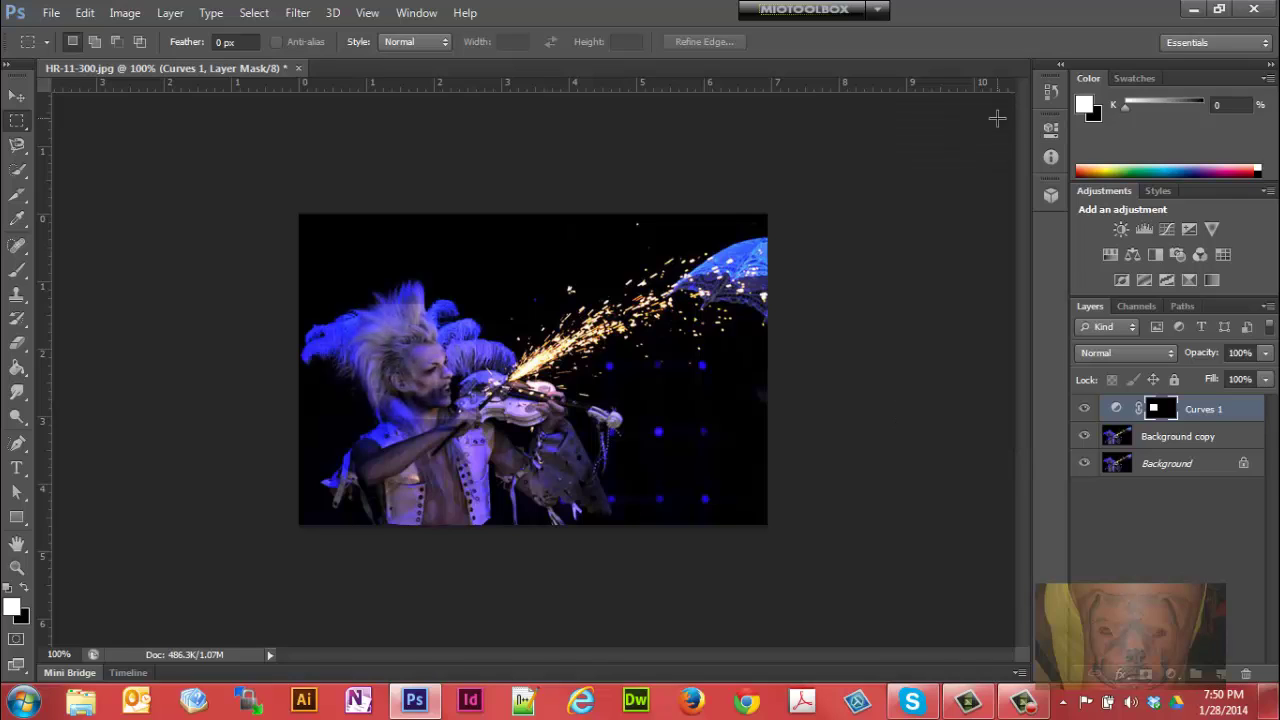
left_click(1084, 409)
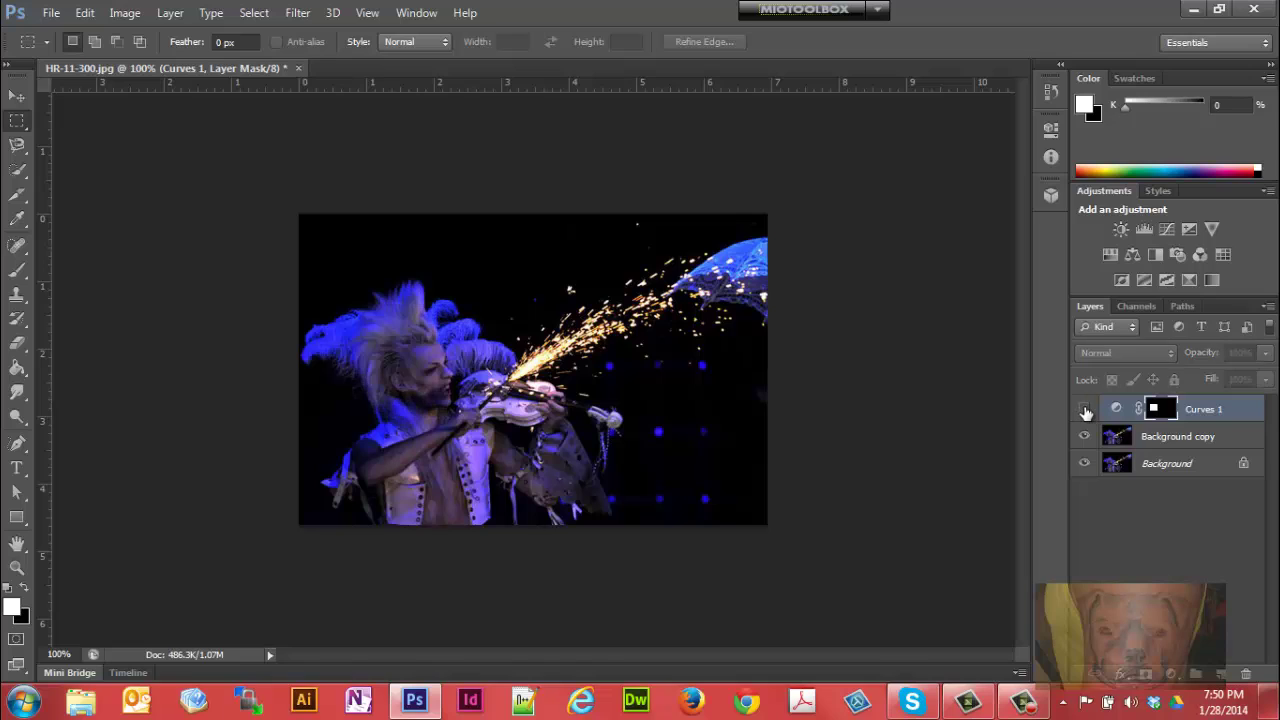
left_click(1085, 411)
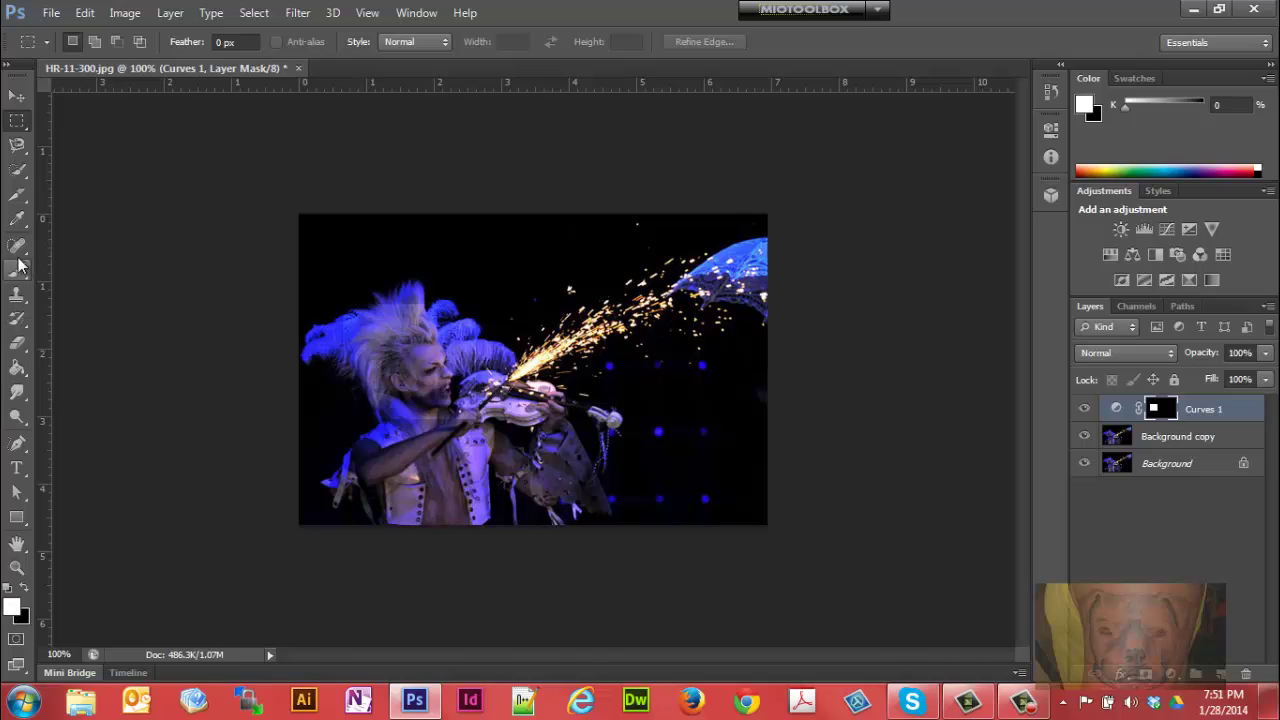
Step: Erase the Curves effect around the head on the layer mask with the 50 px Eraser, checking before and after
left_click(17, 346)
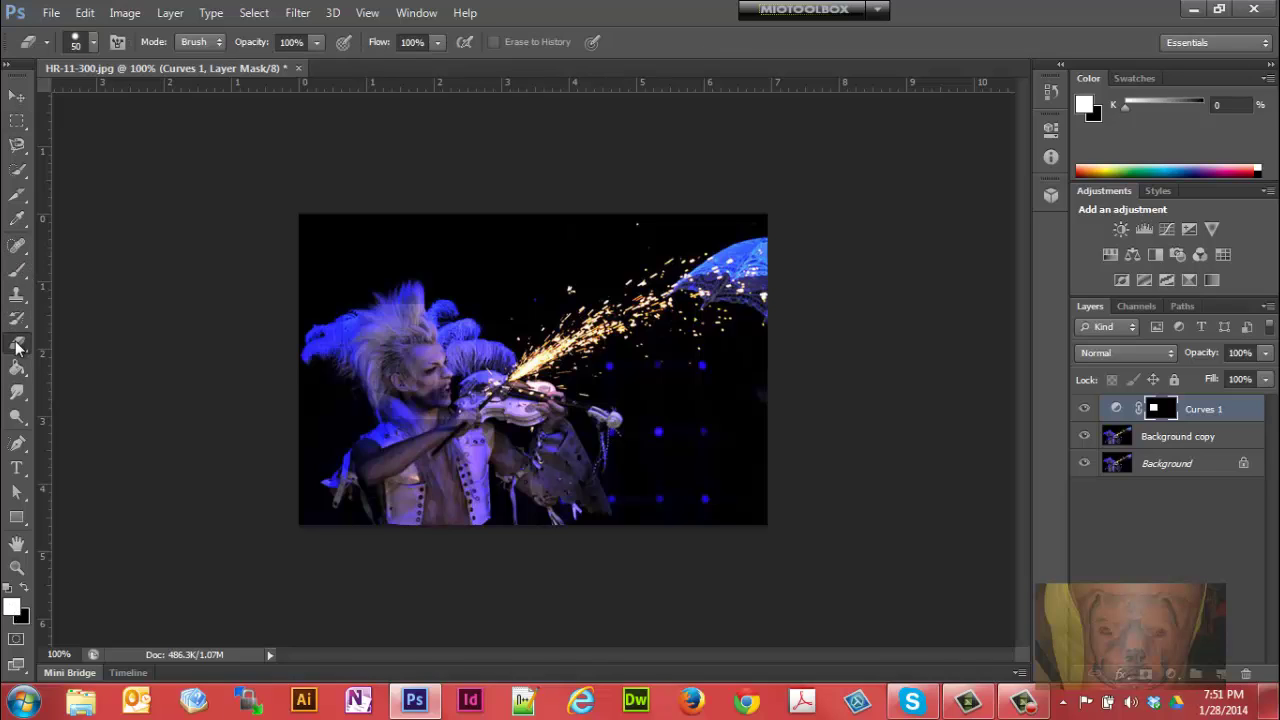
mouse_move(295, 346)
left_mouse_down()
mouse_move(323, 348)
mouse_move(336, 310)
mouse_move(362, 292)
mouse_move(436, 294)
mouse_move(450, 306)
mouse_move(398, 318)
mouse_move(350, 360)
mouse_move(386, 412)
mouse_move(468, 430)
mouse_move(480, 372)
mouse_move(465, 356)
mouse_move(484, 356)
mouse_move(450, 310)
mouse_move(400, 305)
mouse_move(335, 330)
left_mouse_up()
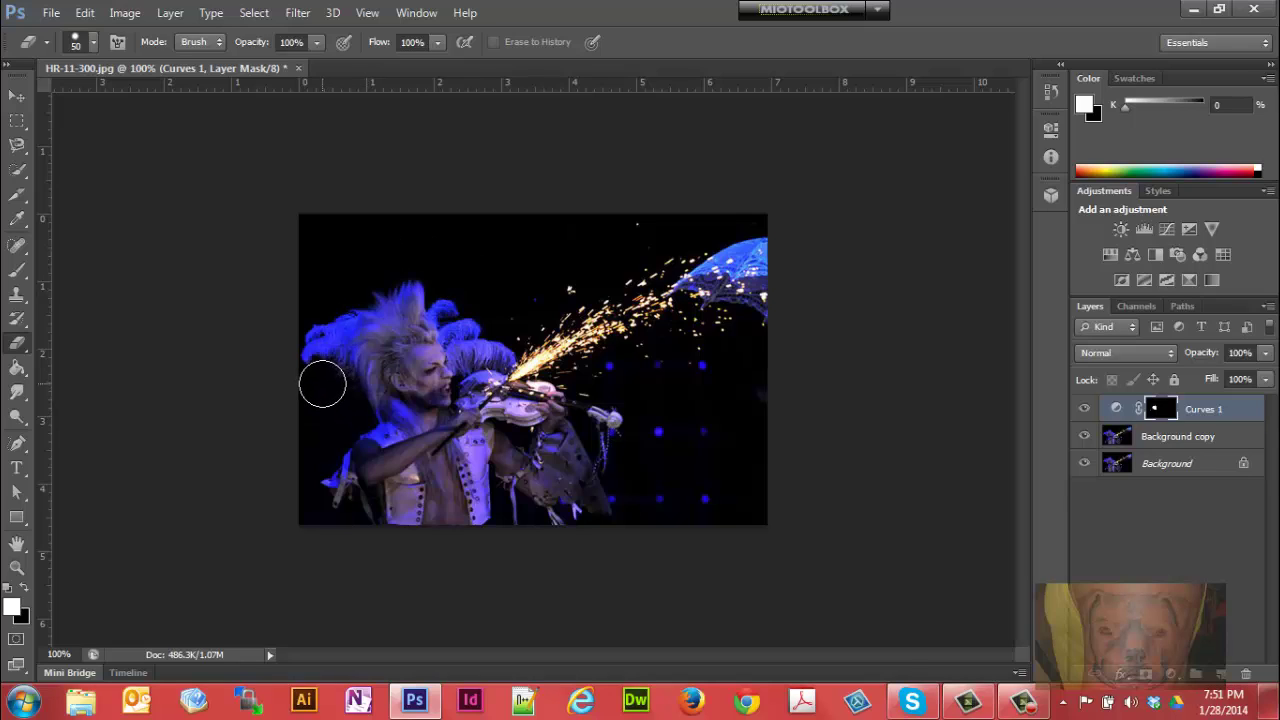
left_click(1083, 410)
left_click(1083, 410)
left_click(1083, 410)
left_click(1083, 410)
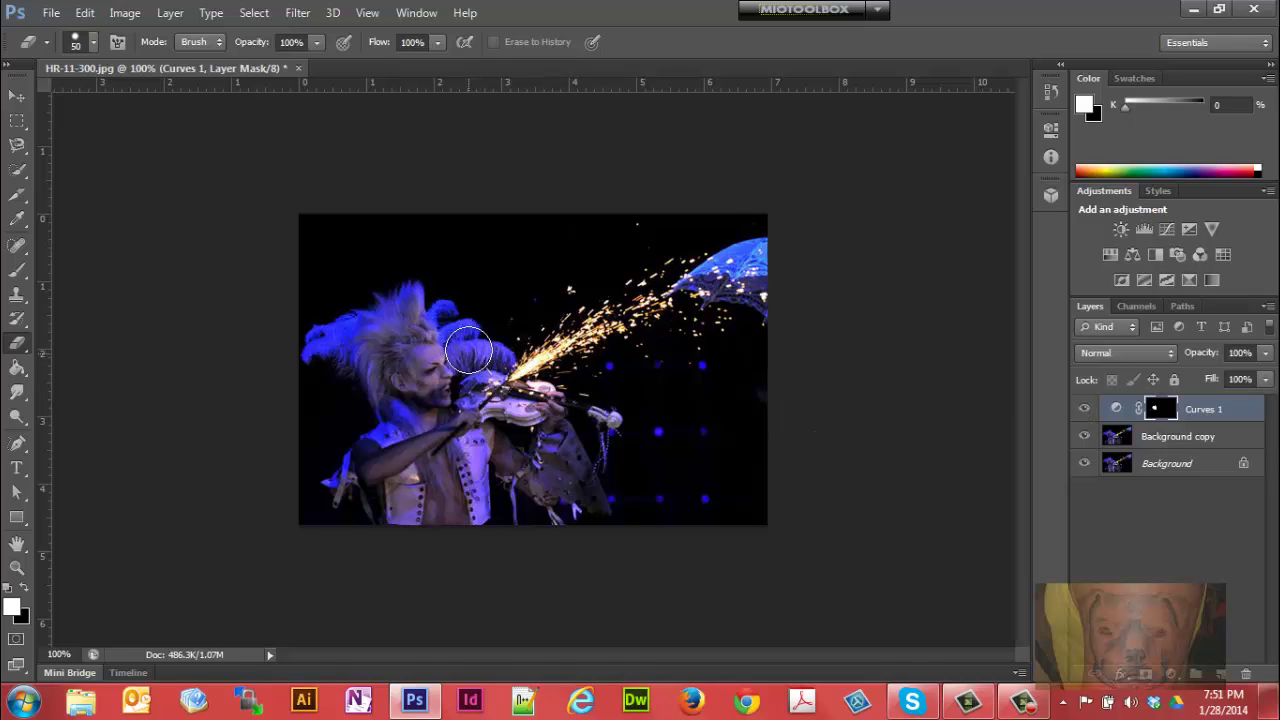
left_click(1084, 410)
left_click(1084, 410)
left_click(1084, 410)
left_click(1084, 410)
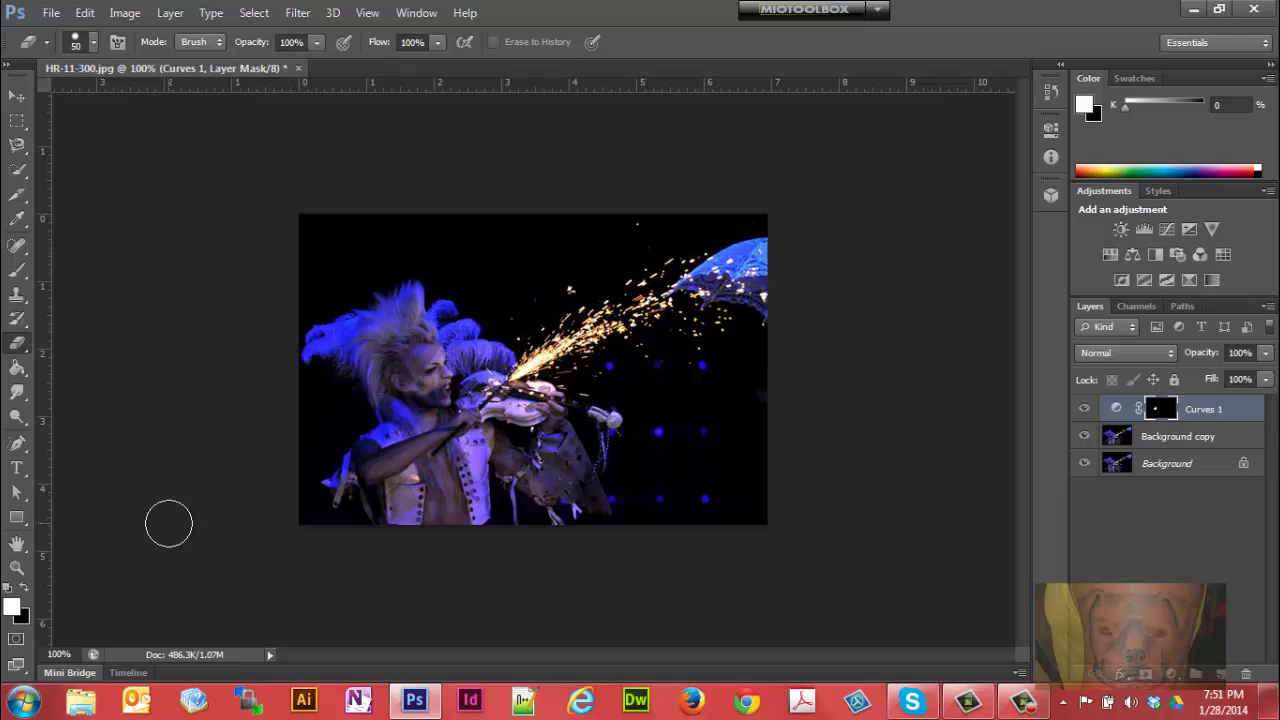
Step: Swap the colours to restore the Curves effect over the hair, swap back to erase the excess around it, and compare
left_click(24, 592)
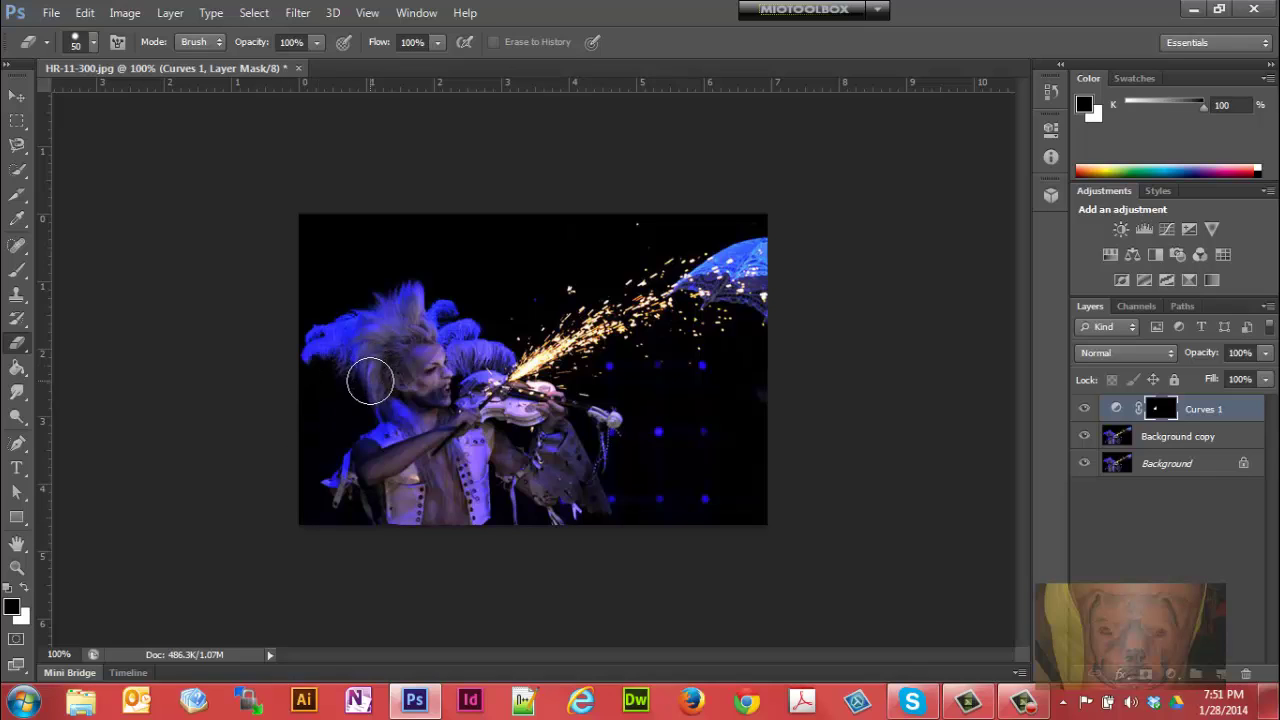
mouse_move(380, 371)
left_mouse_down()
mouse_move(424, 314)
mouse_move(401, 364)
mouse_move(411, 326)
mouse_move(352, 377)
left_mouse_up()
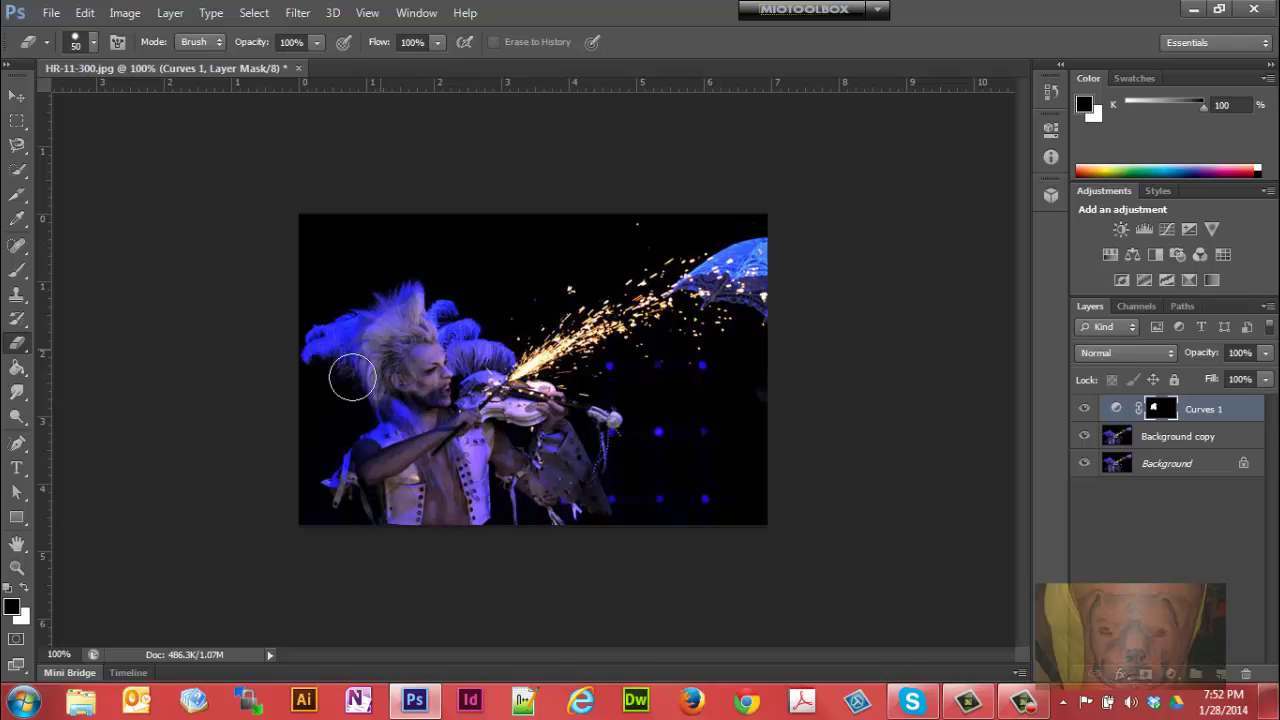
left_click(23, 587)
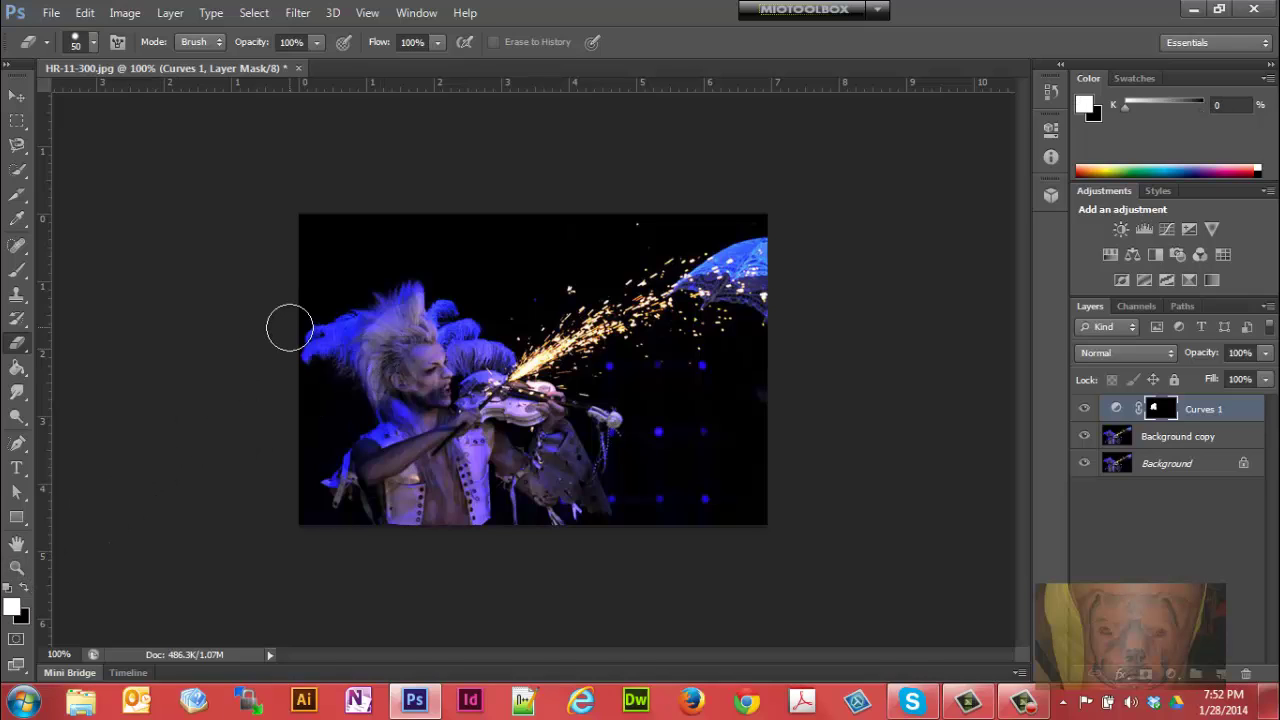
mouse_move(330, 341)
left_mouse_down()
mouse_move(377, 310)
mouse_move(441, 302)
left_mouse_up()
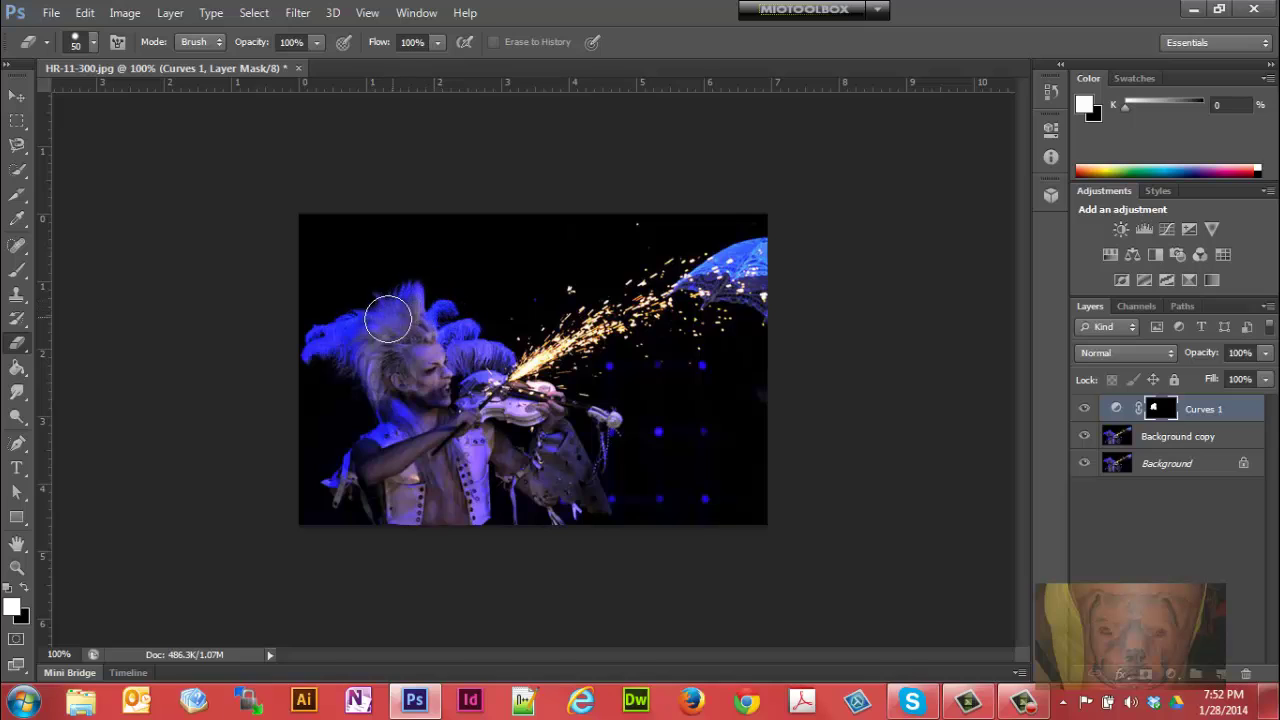
mouse_move(367, 333)
left_mouse_down()
mouse_move(354, 399)
mouse_move(352, 360)
left_mouse_up()
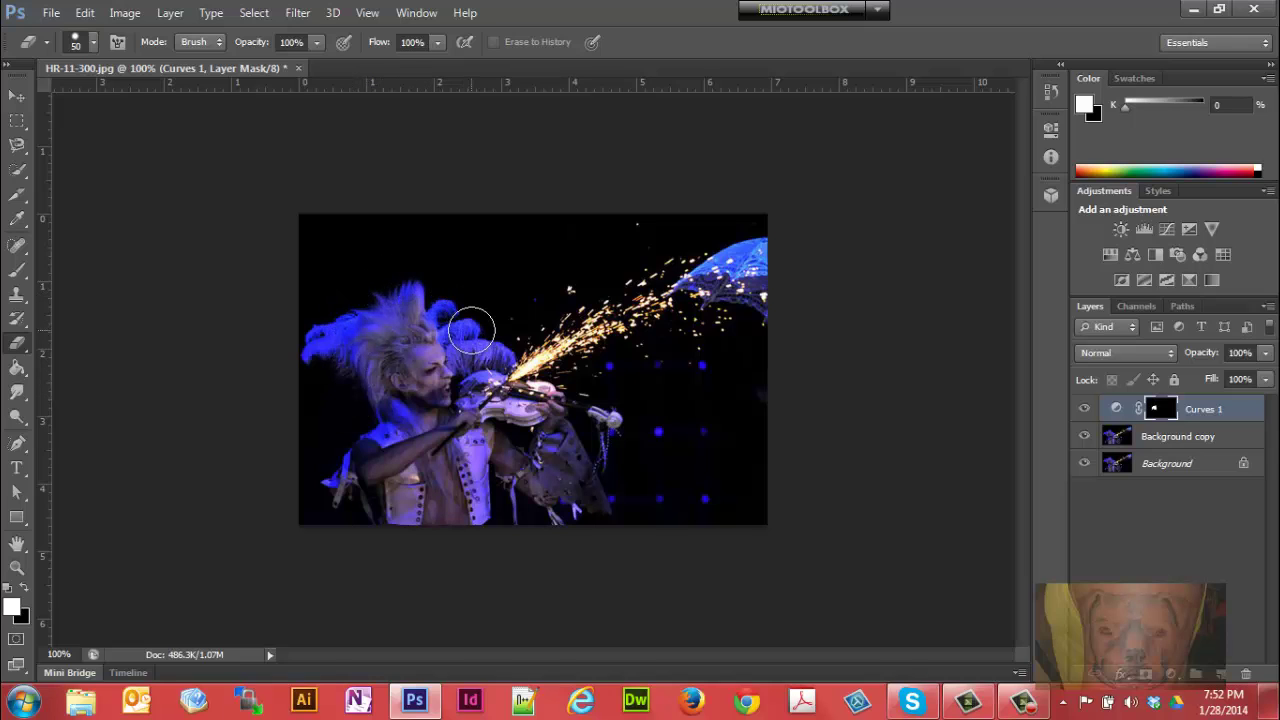
left_click(1085, 410)
left_click(1085, 411)
Step: Soften the Curves adjustment by moving the curve's middle point to input 122, output 149
double_click(1176, 420)
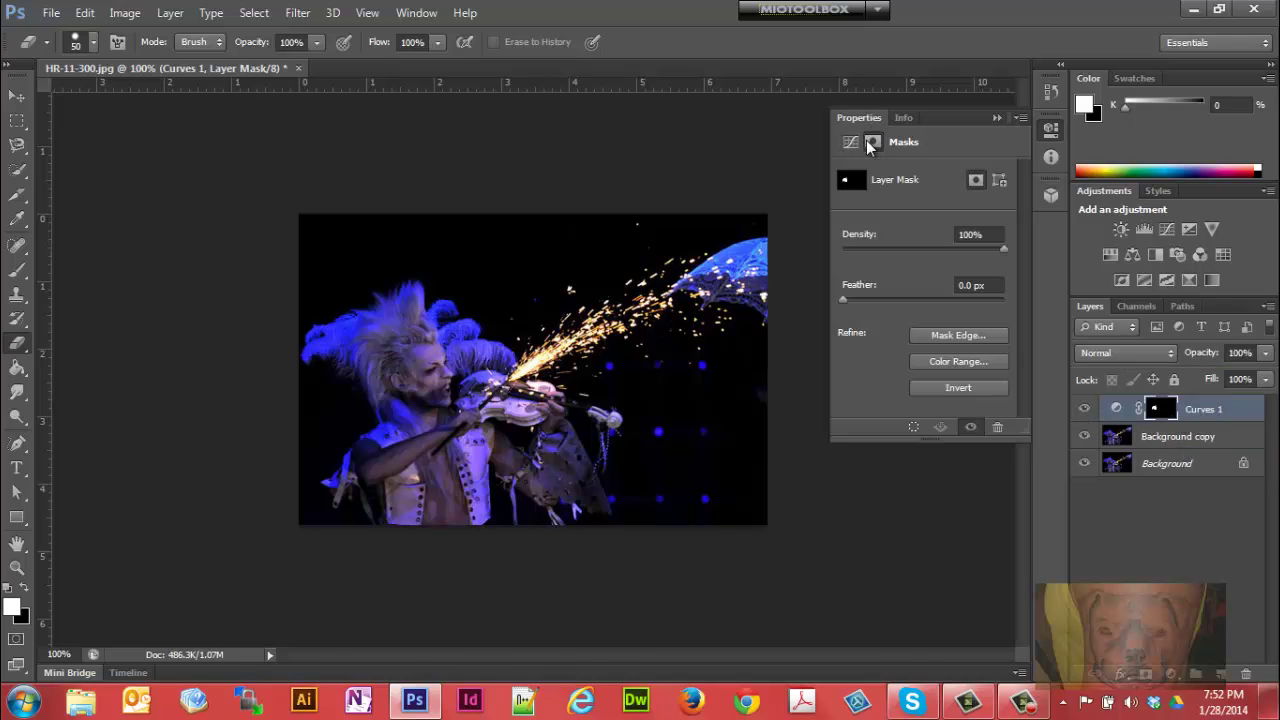
left_click(851, 142)
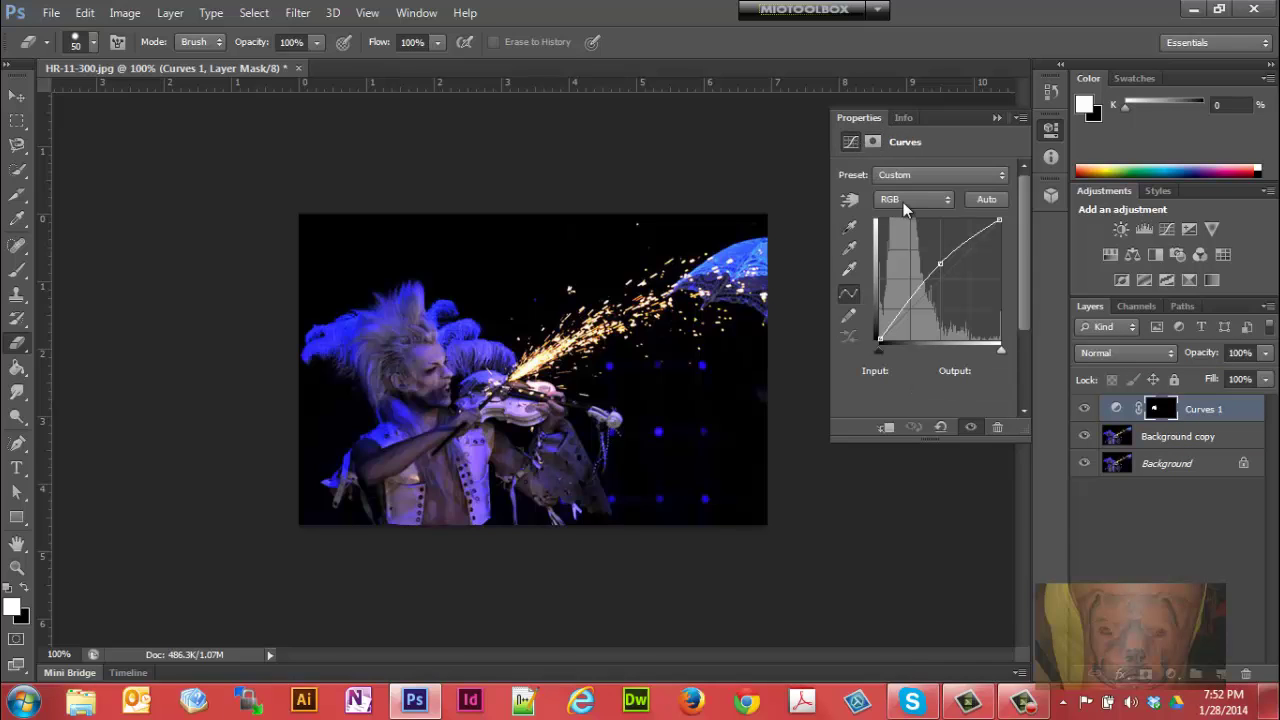
left_click(942, 263)
left_click_drag(942, 263, 939, 270)
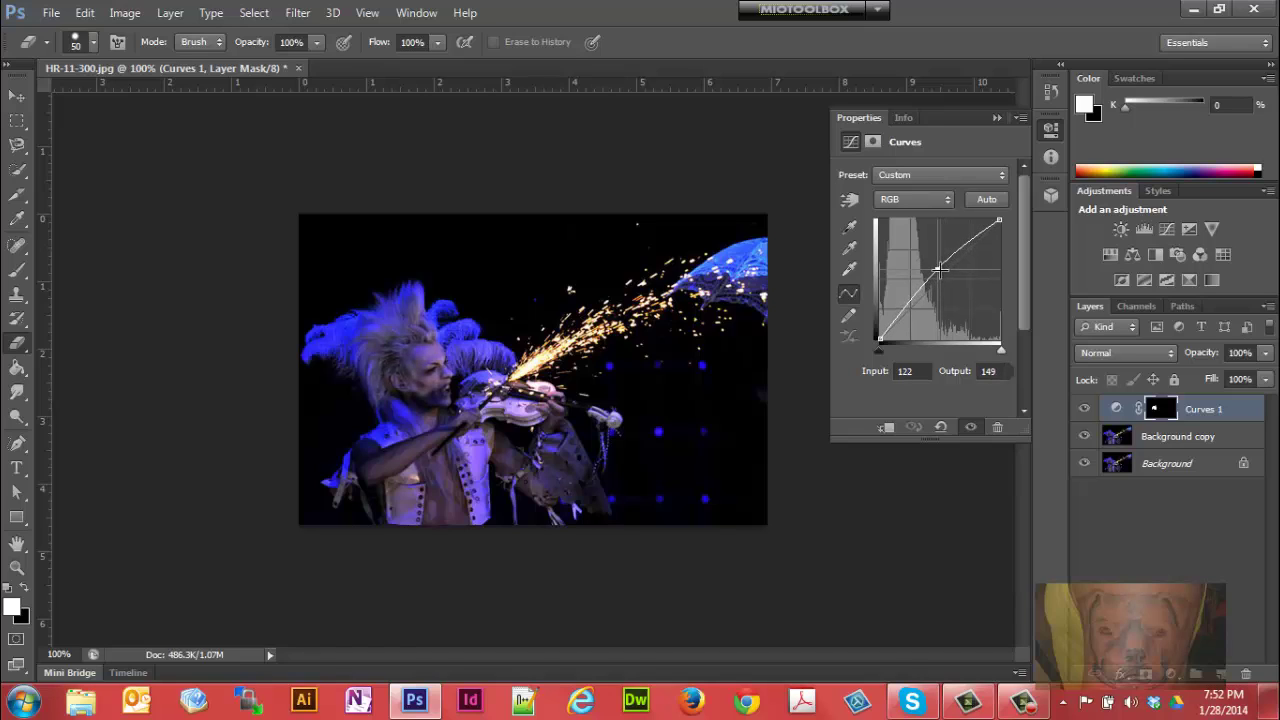
left_click(999, 117)
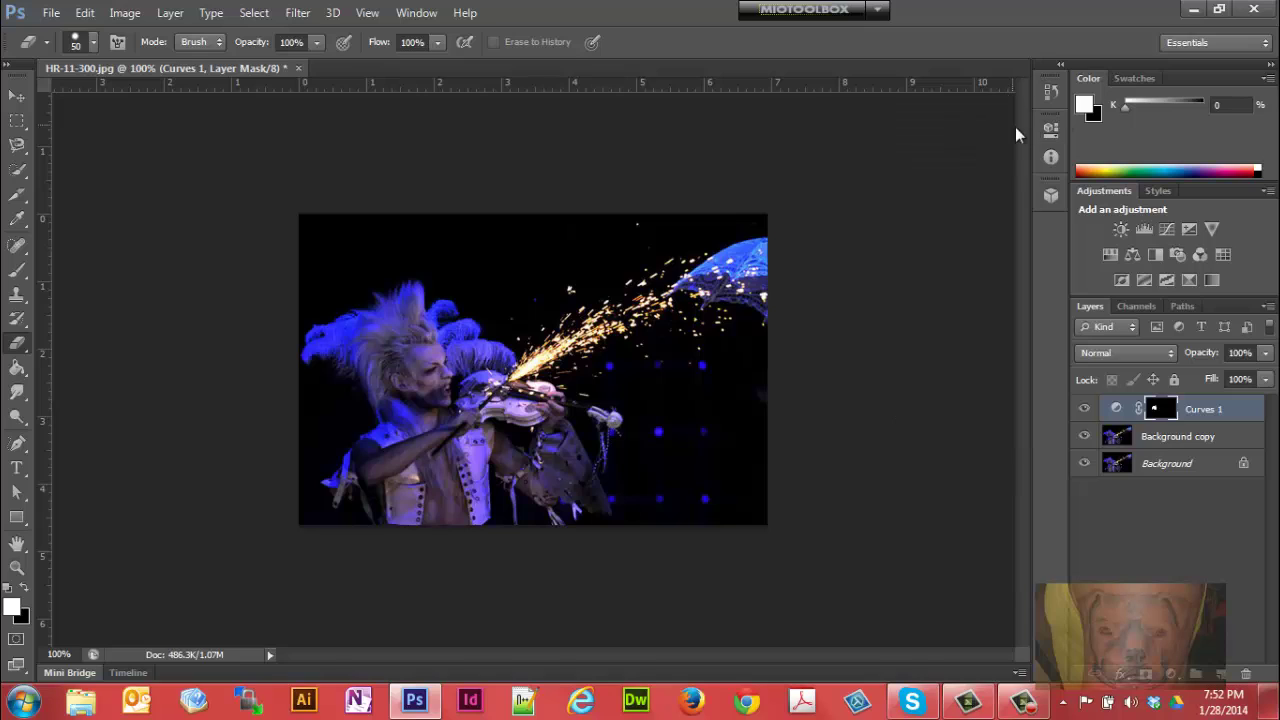
Step: Compare the image with and without the Curves adjustment layer
left_click(1085, 410)
left_click(1086, 411)
left_click(1085, 410)
left_click(1085, 410)
left_click(1085, 410)
left_click(1085, 410)
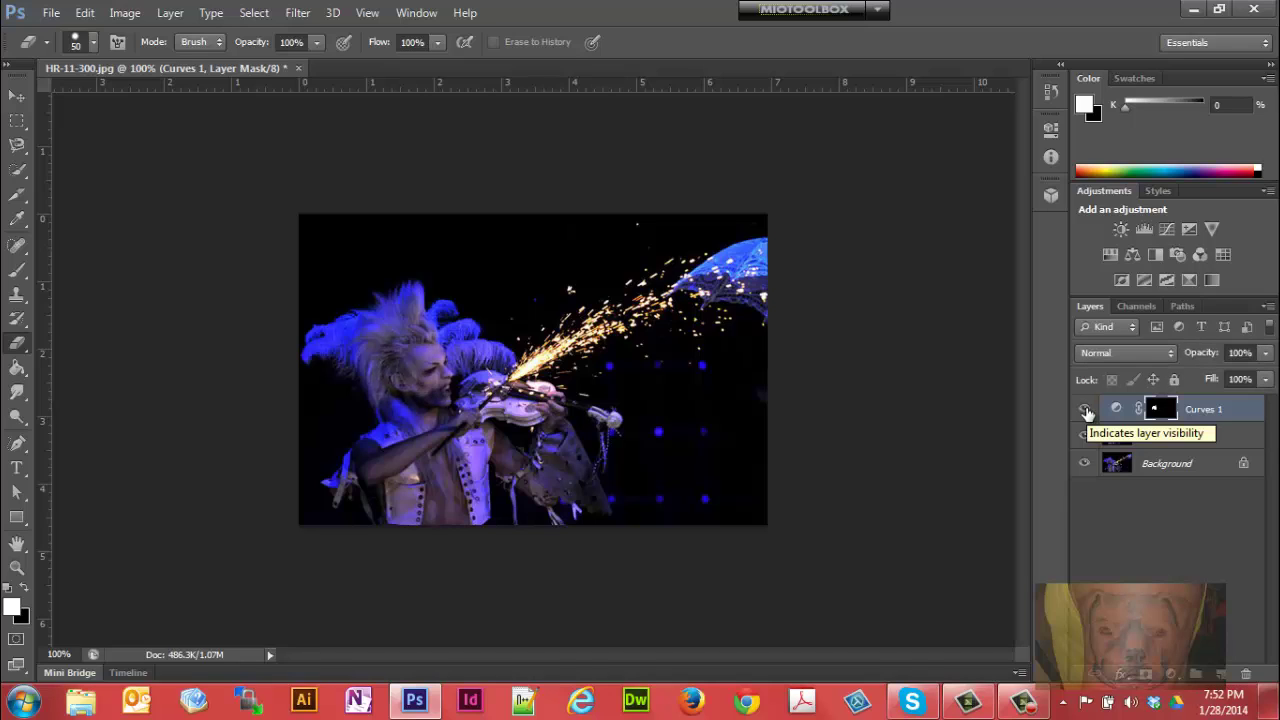